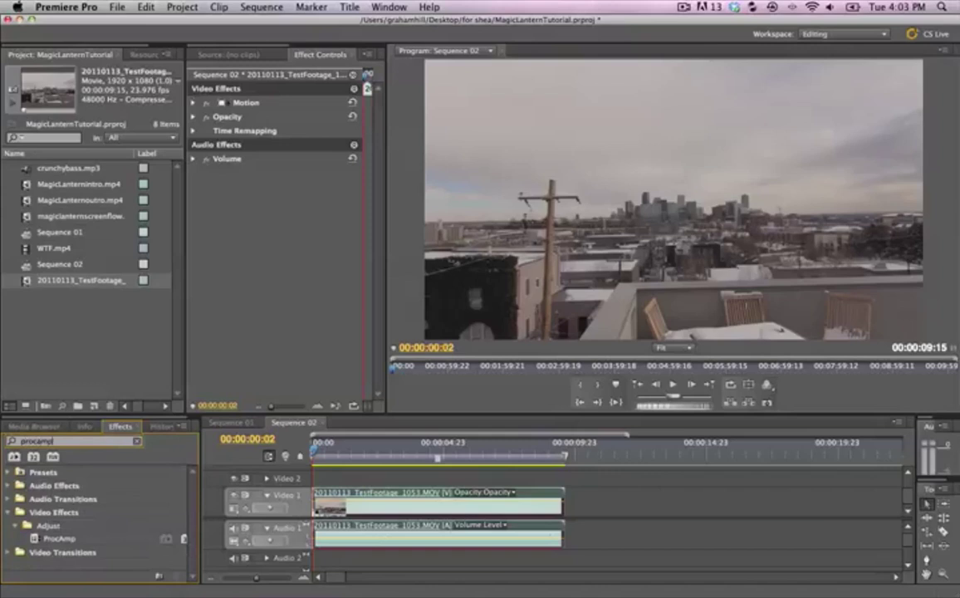
Apply ProcAmp to the test footage clip on Video 1 with brightness -2, contrast 115 and saturation 174, and check other frames
drag(59, 538, 342, 498)
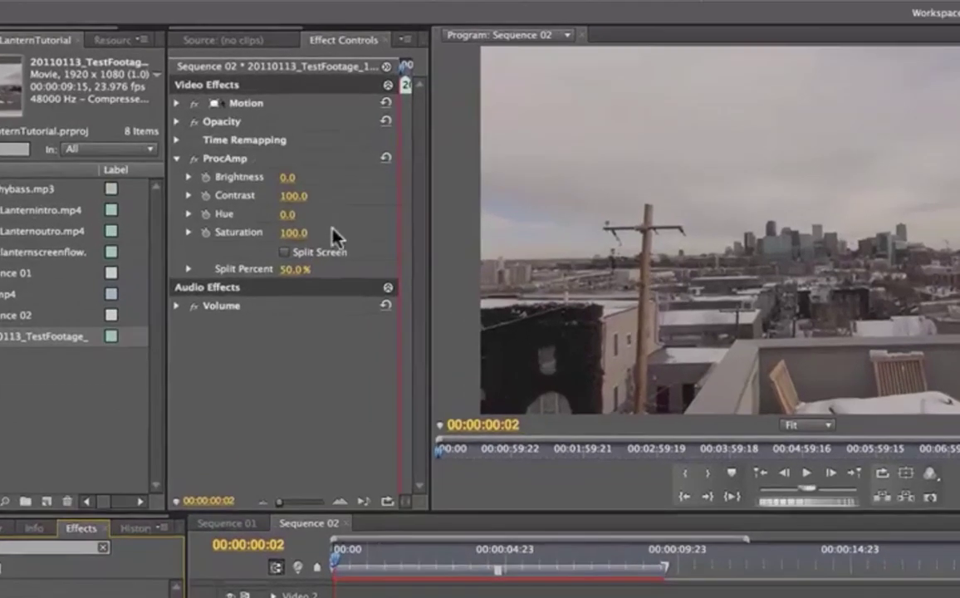
drag(288, 178, 281, 179)
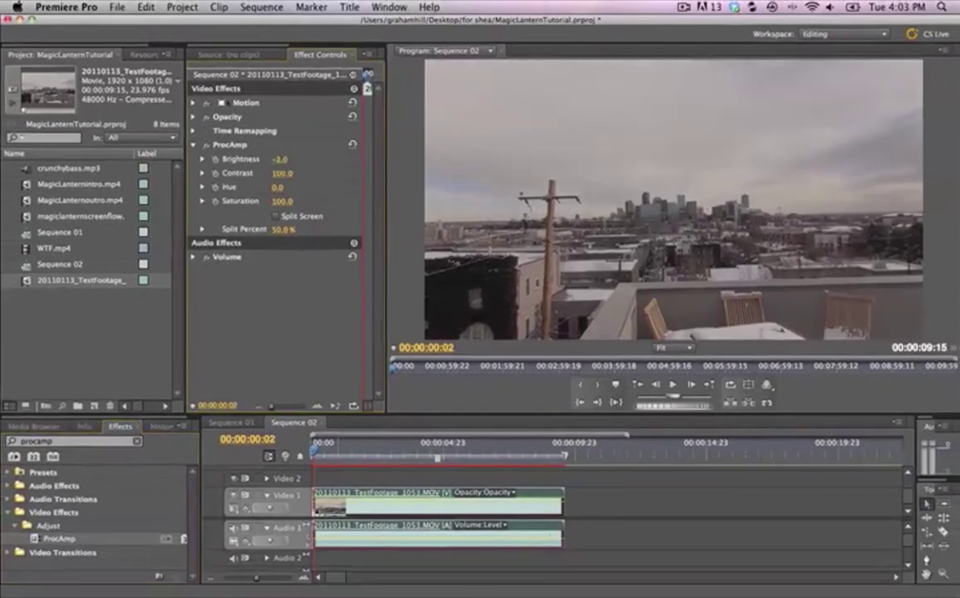
drag(281, 178, 295, 178)
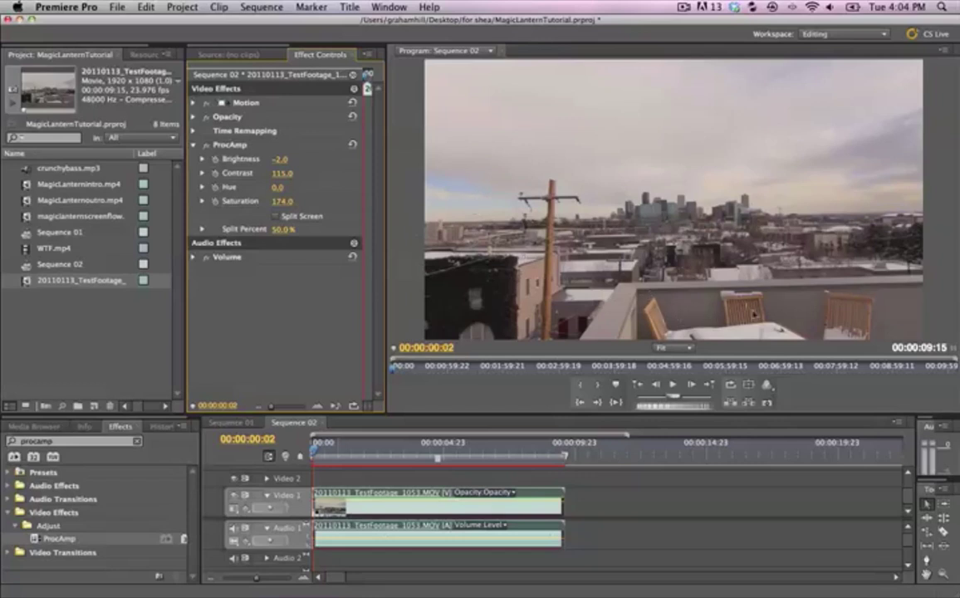
click(488, 447)
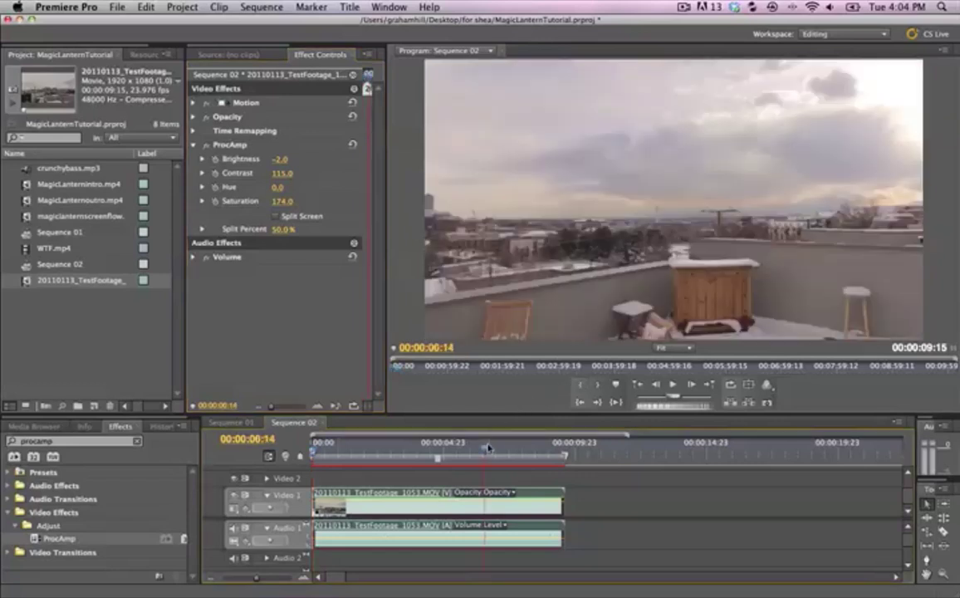
click(512, 450)
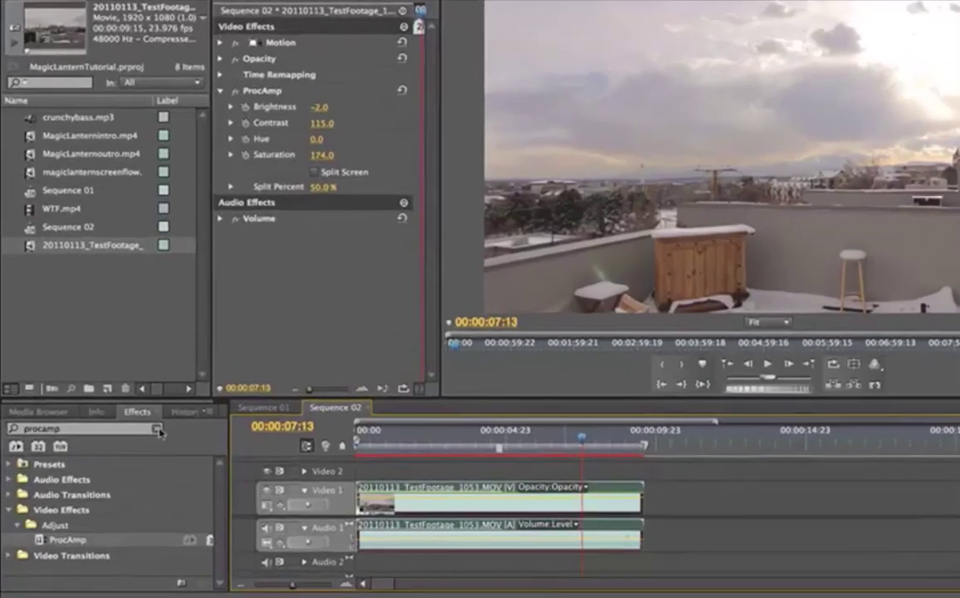
Search the effects for "curves" and apply RGB Curves to the test footage clip
click(137, 441)
click(175, 405)
text(curves)
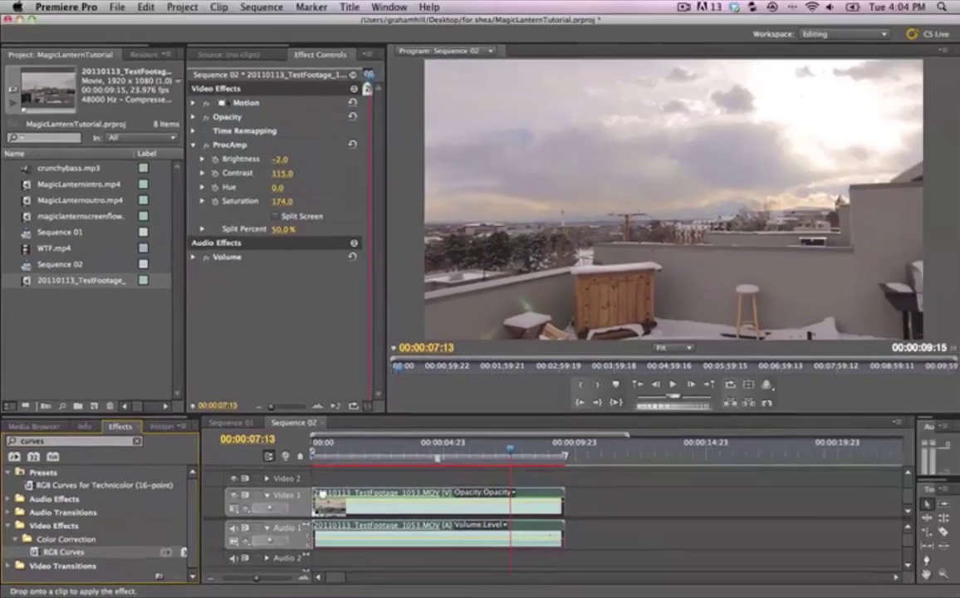
drag(91, 562, 494, 314)
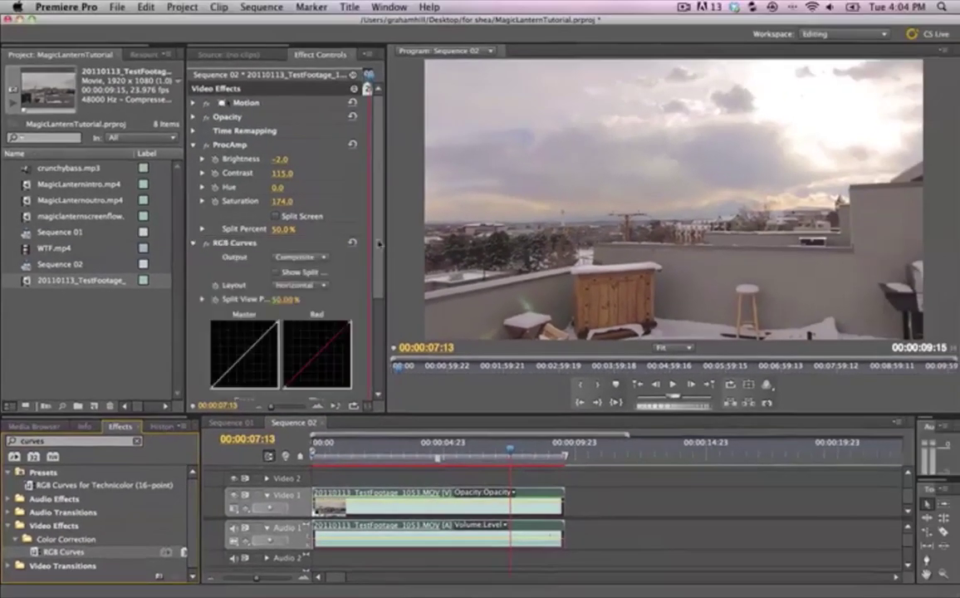
Shape the Master curve into a gentle S with a slightly raised highlight point and a lowered shadow point, checking other frames
scroll(335, 383, down, 3)
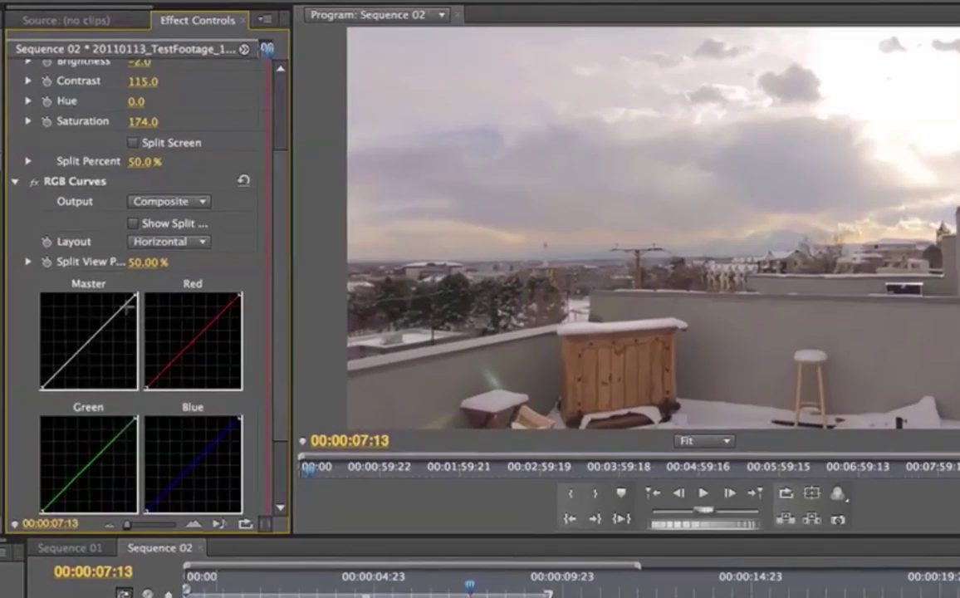
drag(123, 310, 115, 305)
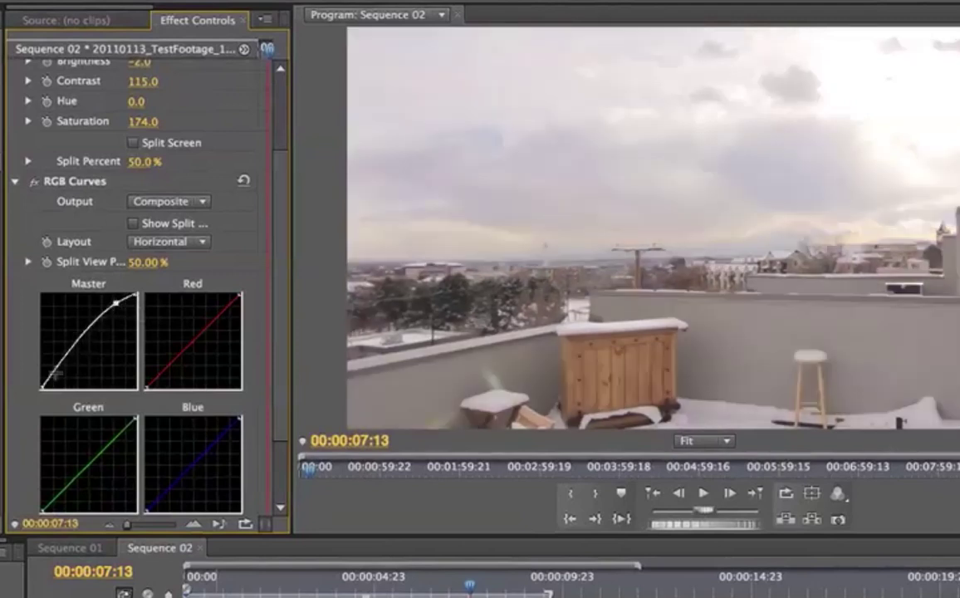
drag(53, 374, 63, 374)
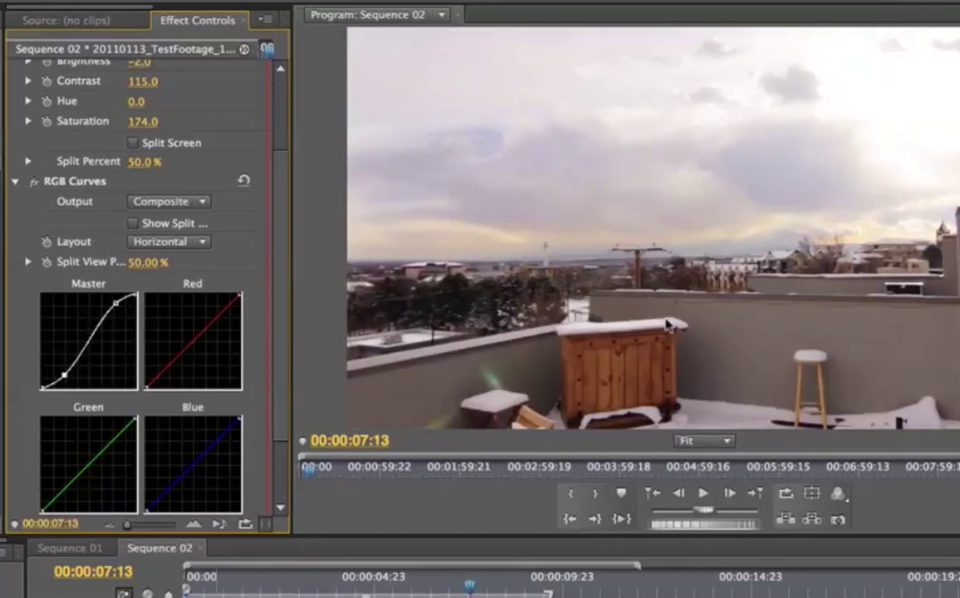
click(312, 589)
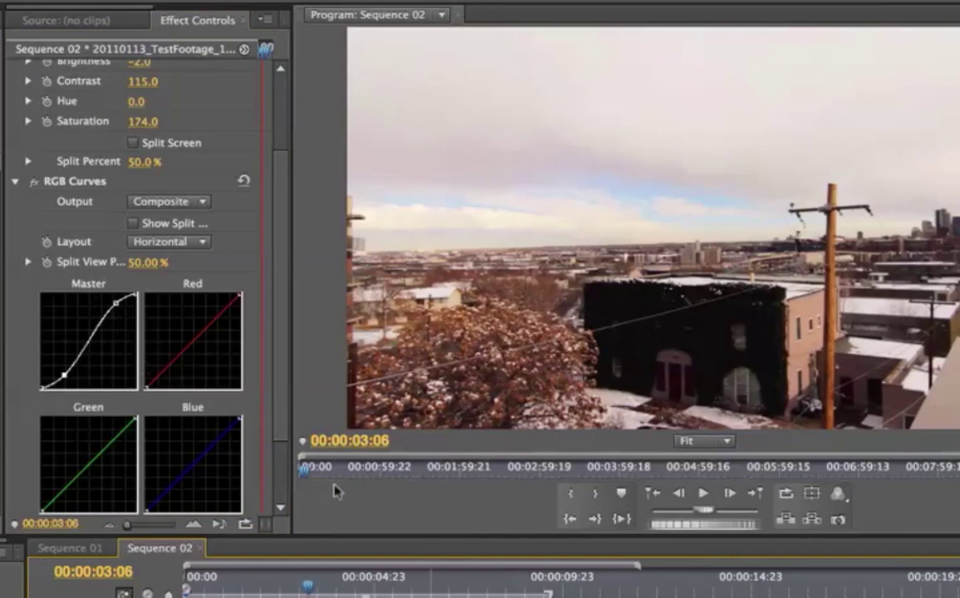
click(449, 588)
click(497, 588)
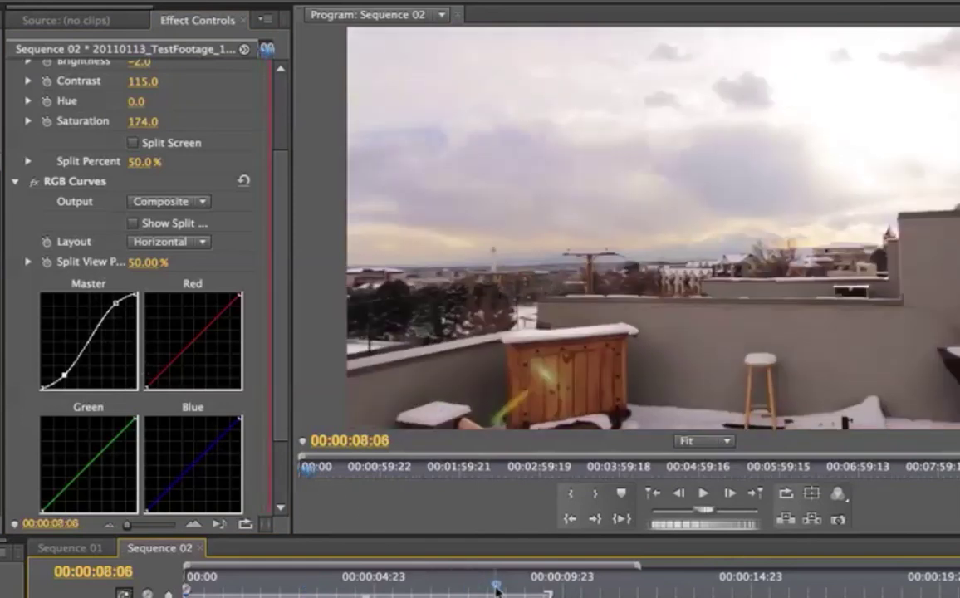
drag(119, 307, 118, 311)
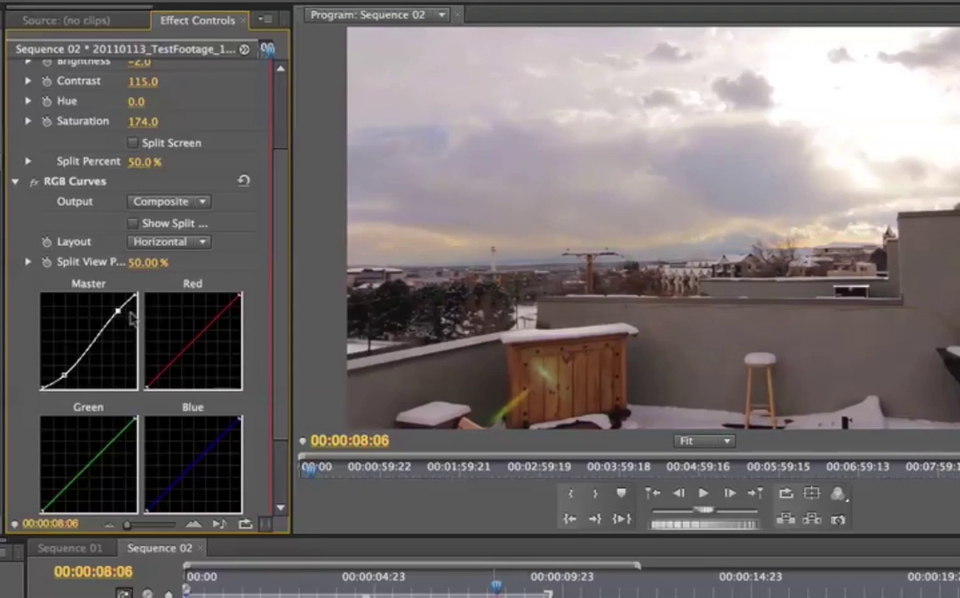
Slightly lower the Red curve and raise the Blue curve with one upper-midtone point each, and review the grade at other frames
click(213, 325)
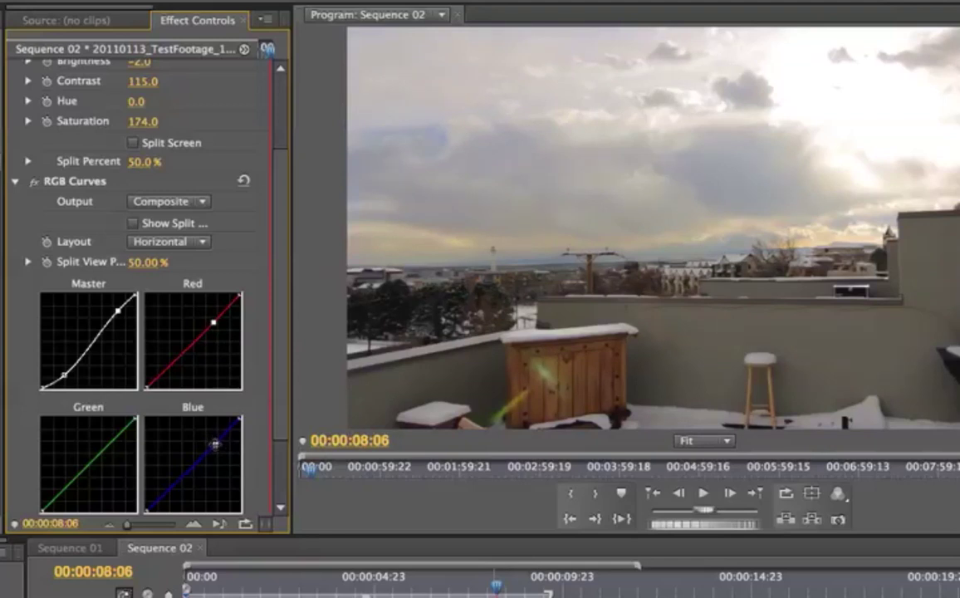
click(213, 440)
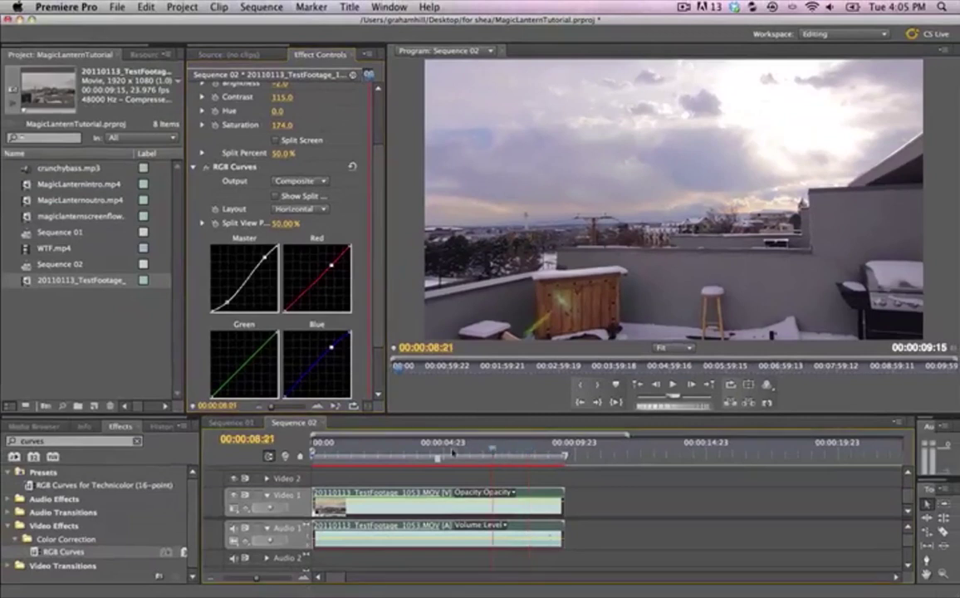
click(426, 452)
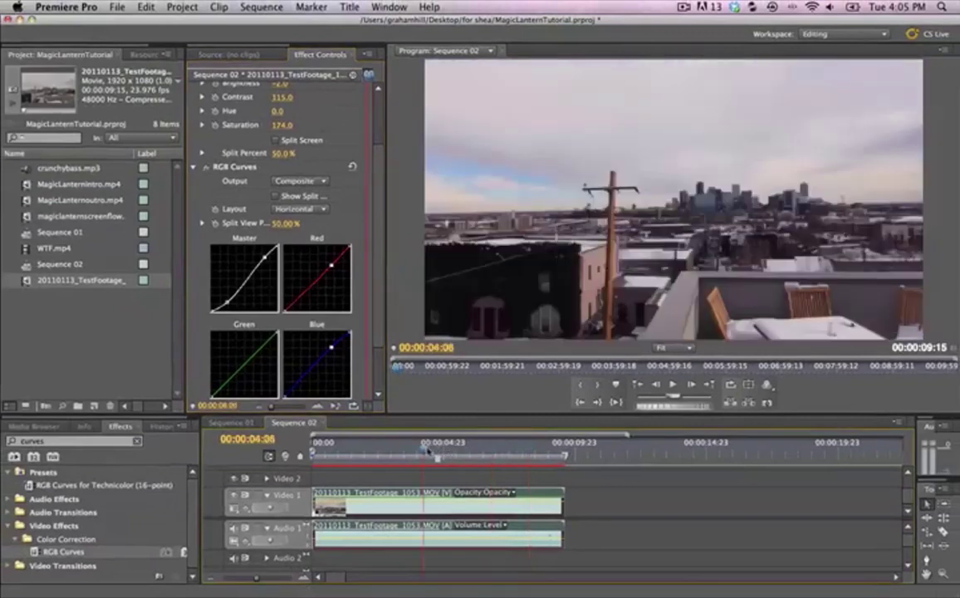
click(405, 450)
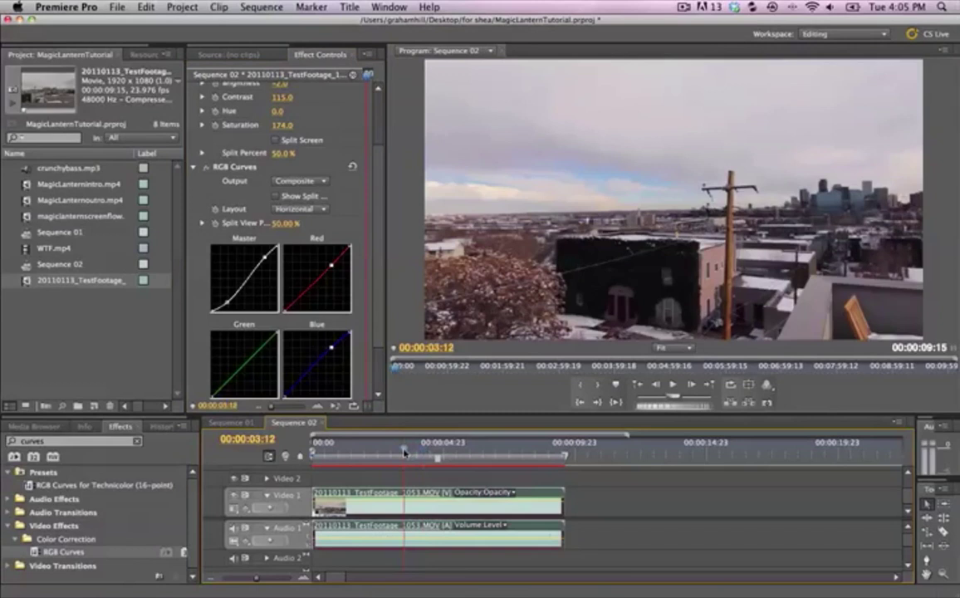
Search the effects for "fast color", apply Fast Color Corrector to the clip, and collapse the RGB Curves settings
click(137, 444)
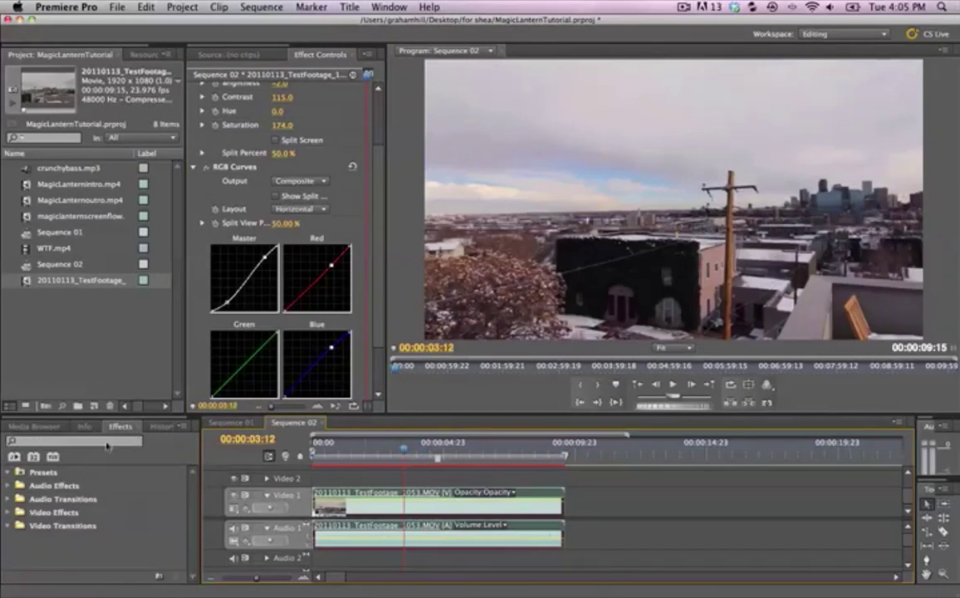
text(fast color)
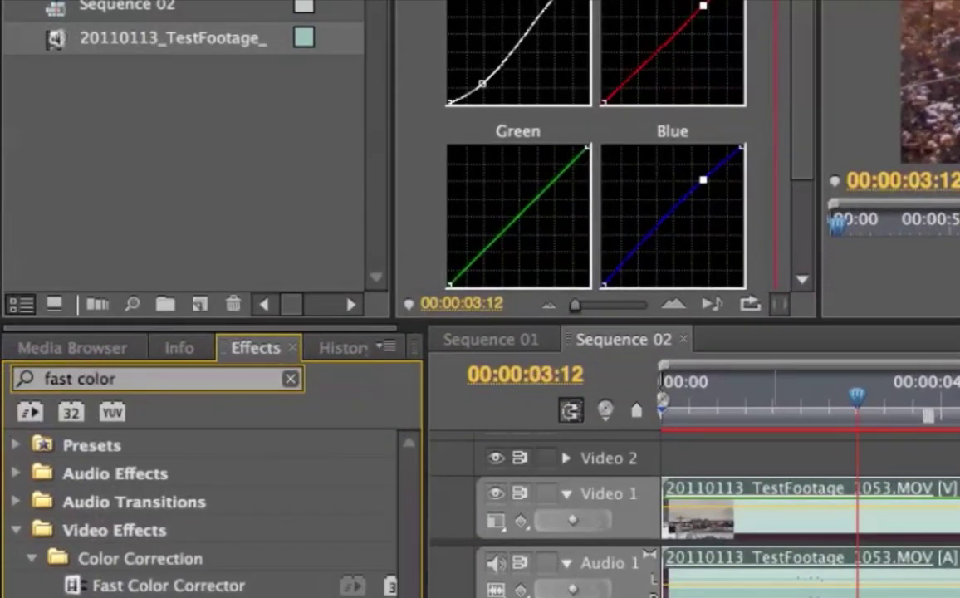
drag(221, 581, 711, 494)
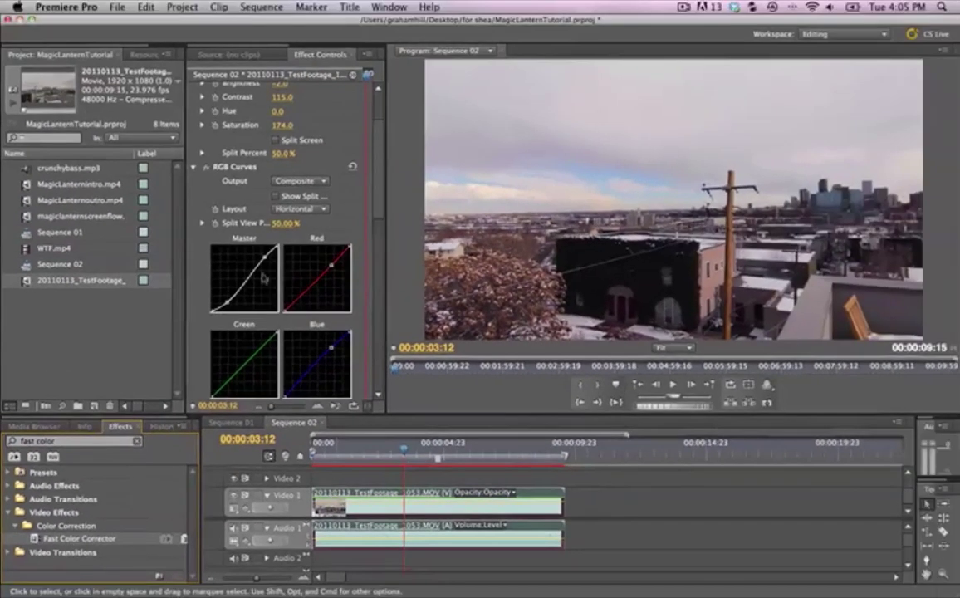
click(195, 167)
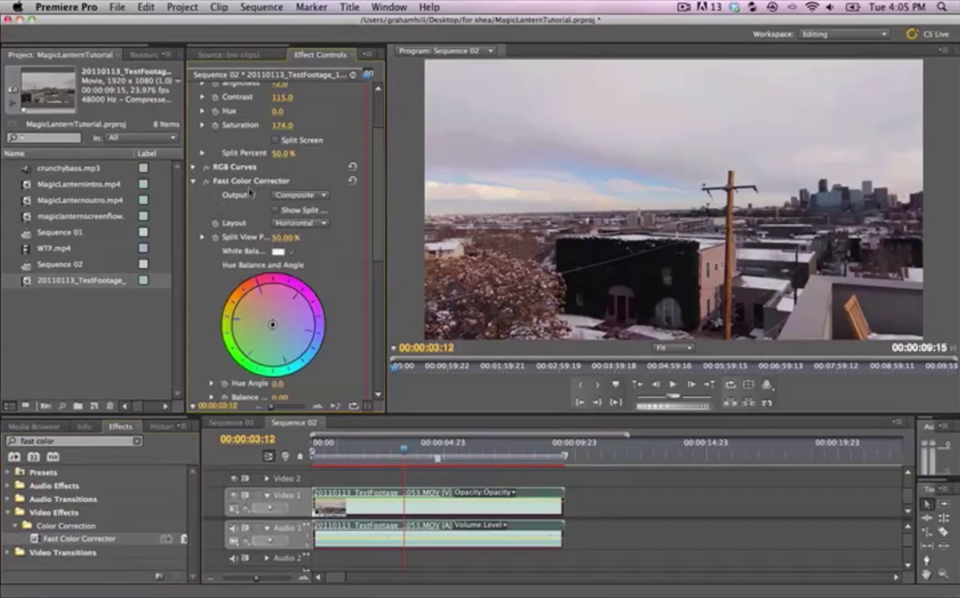
Enable the Fast Color Corrector's split view, set its layout to Vertical, and switch the split view off again
scroll(347, 194, down, 2)
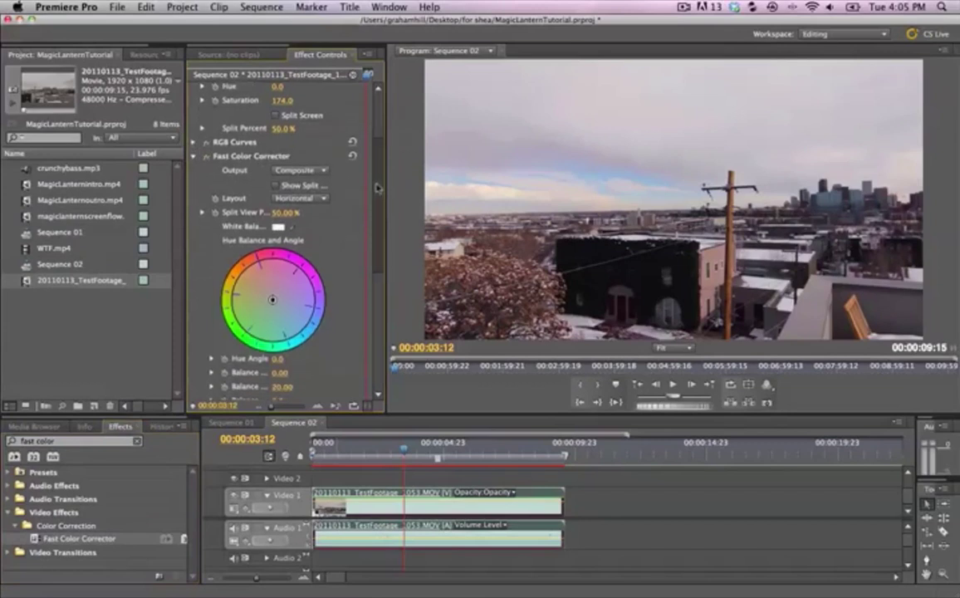
click(276, 178)
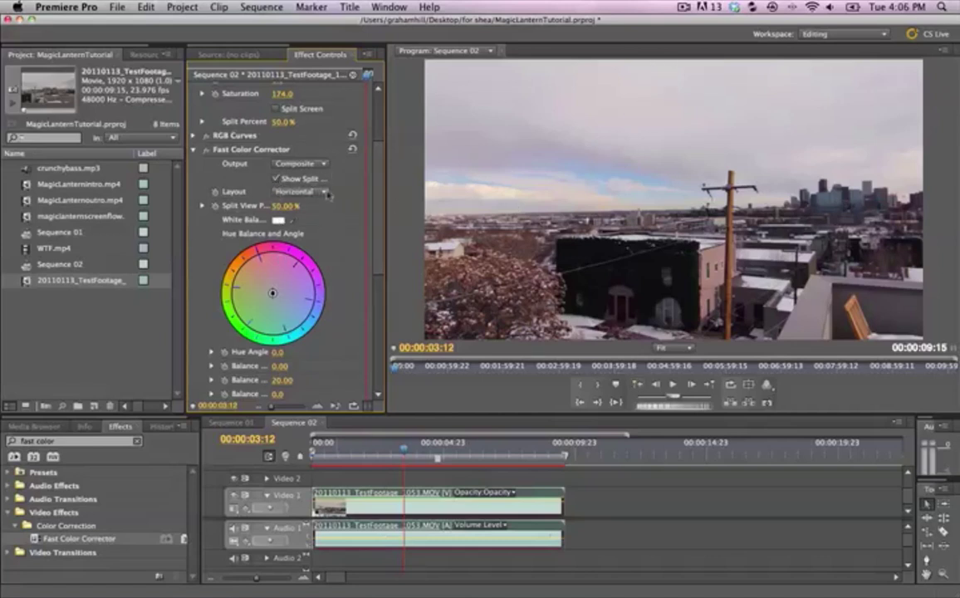
click(298, 192)
click(312, 215)
scroll(345, 190, down, 1)
scroll(365, 196, up, 2)
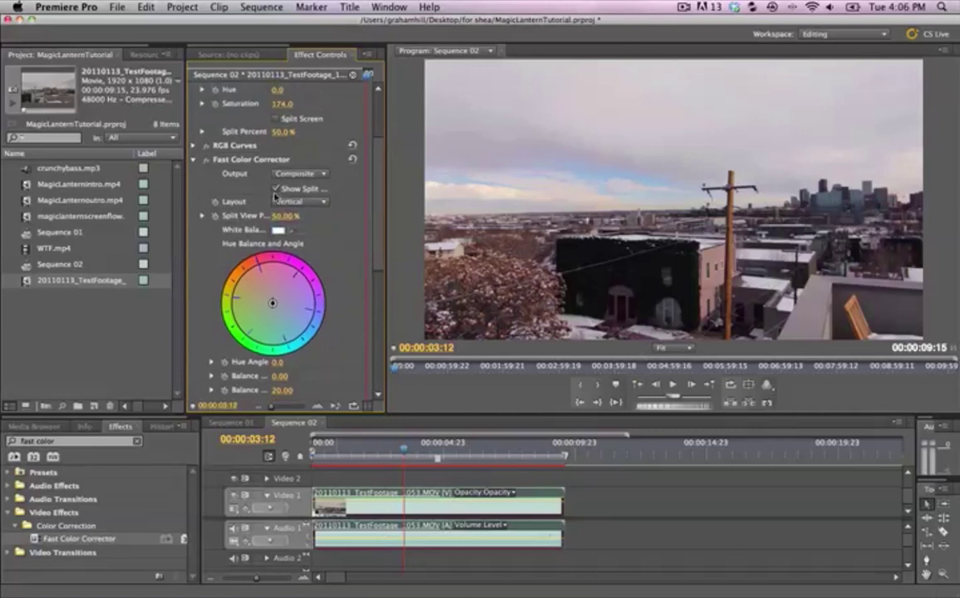
scroll(275, 175, up, 3)
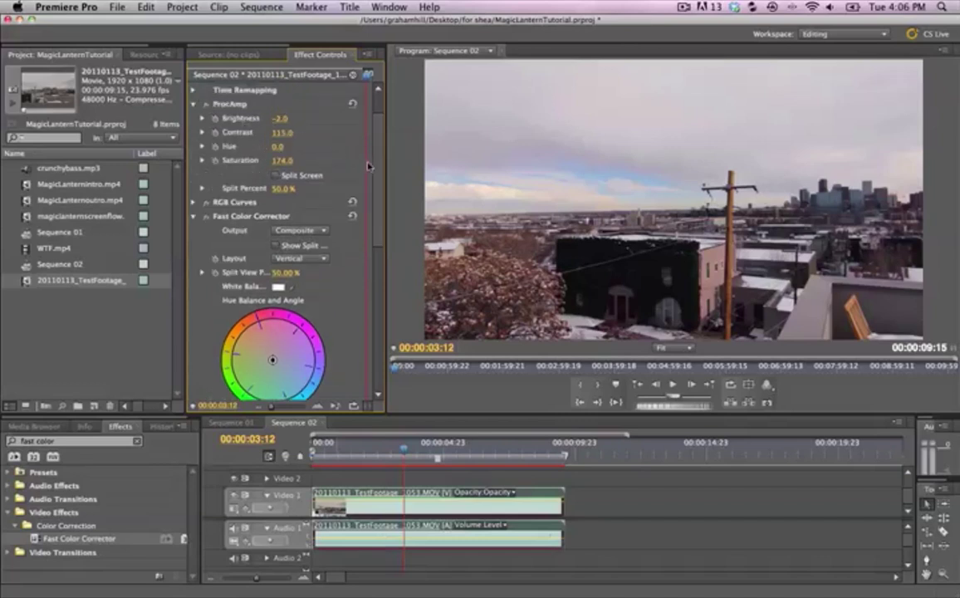
Widen the effect settings area and set the Fast Color Corrector input levels to black 26.32, gray 1.13 and white 231.41
drag(378, 163, 372, 302)
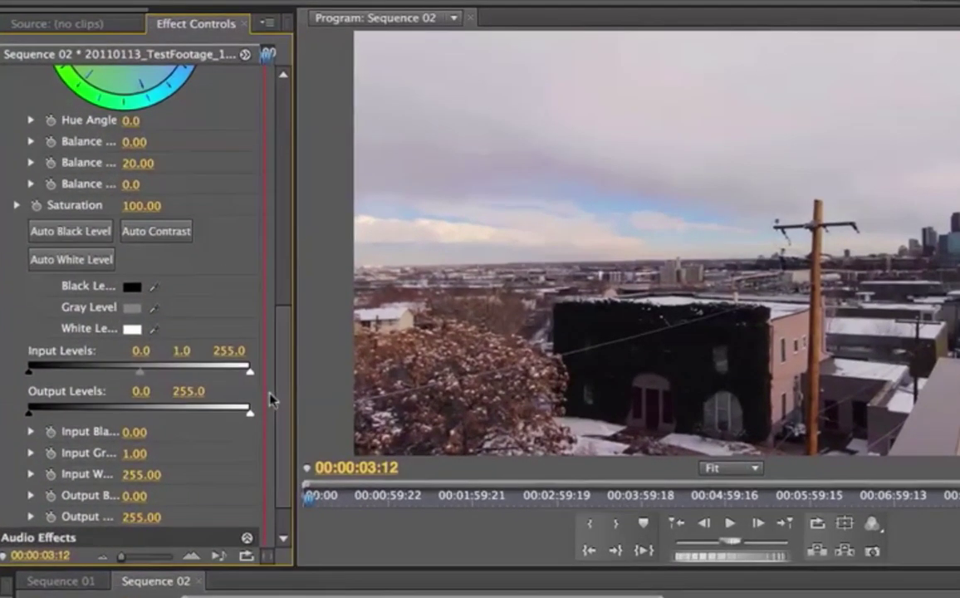
drag(297, 390, 401, 388)
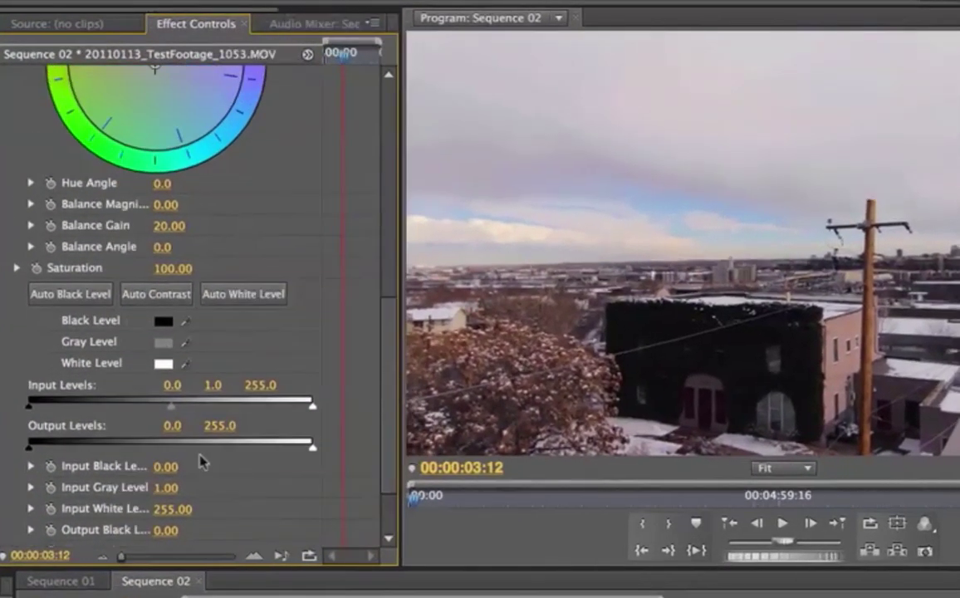
drag(29, 409, 59, 409)
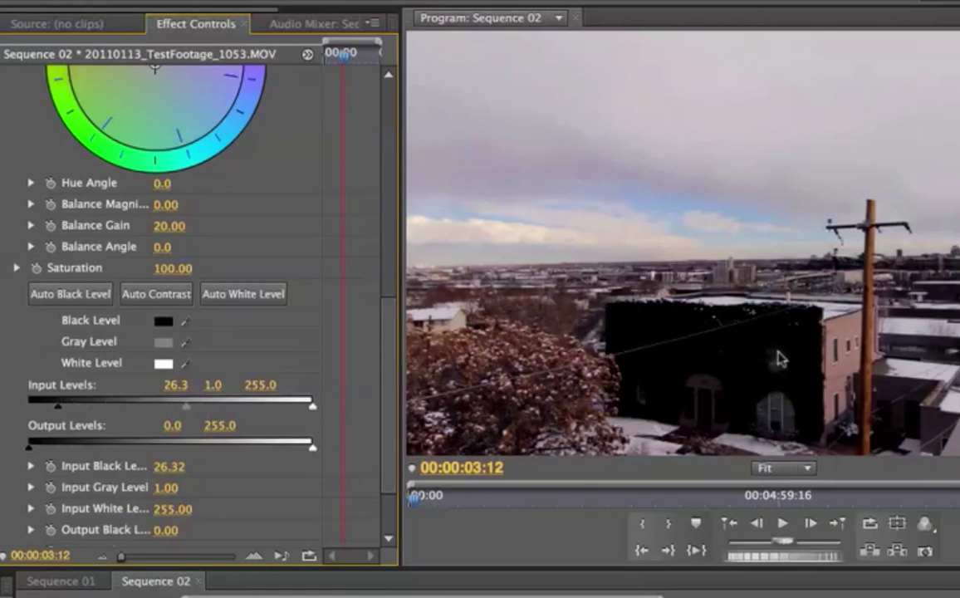
mouse_move(188, 410)
mouse_down()
mouse_move(156, 407)
mouse_move(196, 413)
mouse_move(188, 412)
mouse_up()
drag(314, 409, 286, 415)
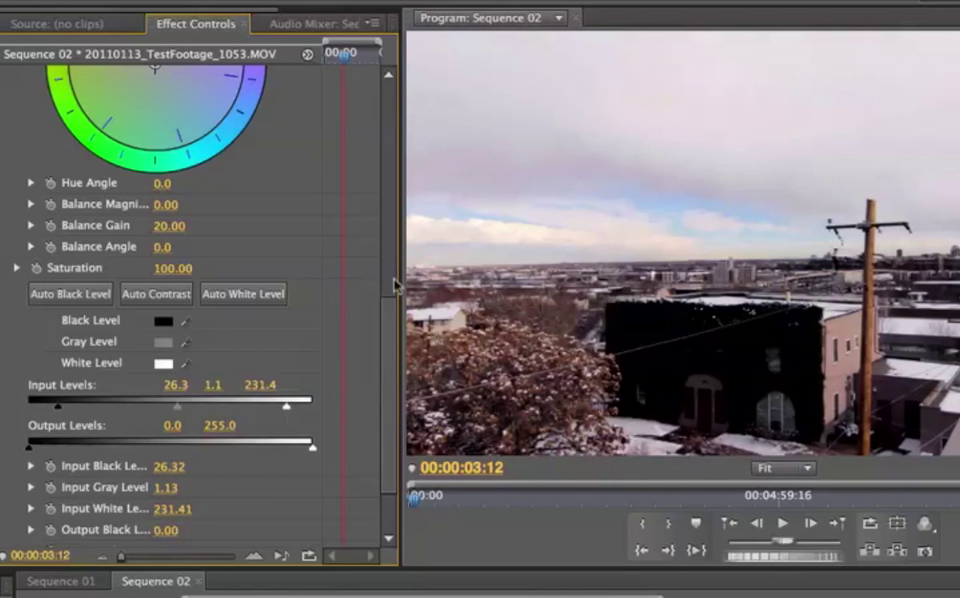
Try a Fast Color Corrector saturation of 183 and inspect the look at other frames of the clip
drag(387, 321, 385, 243)
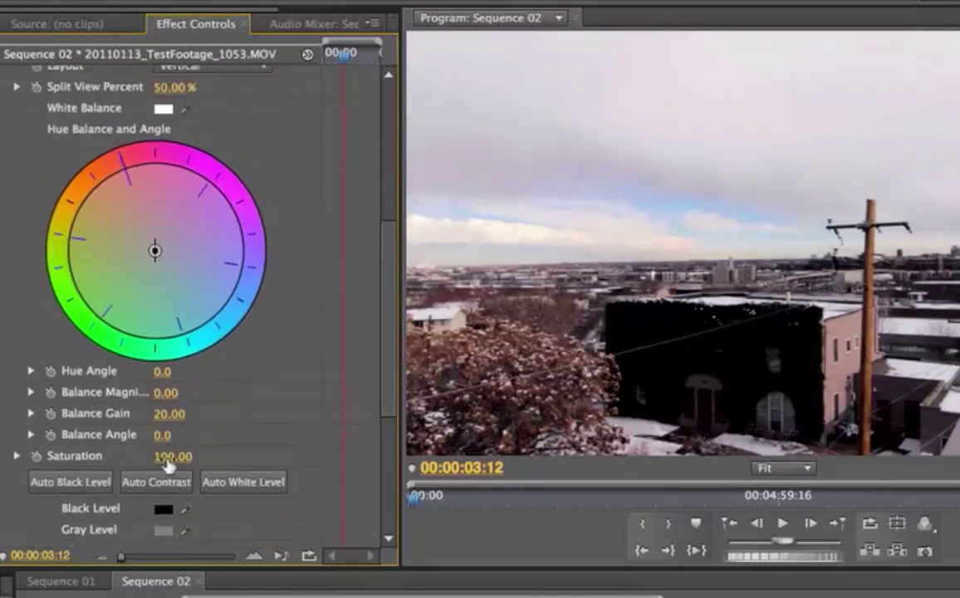
drag(164, 463, 178, 463)
key(Down)
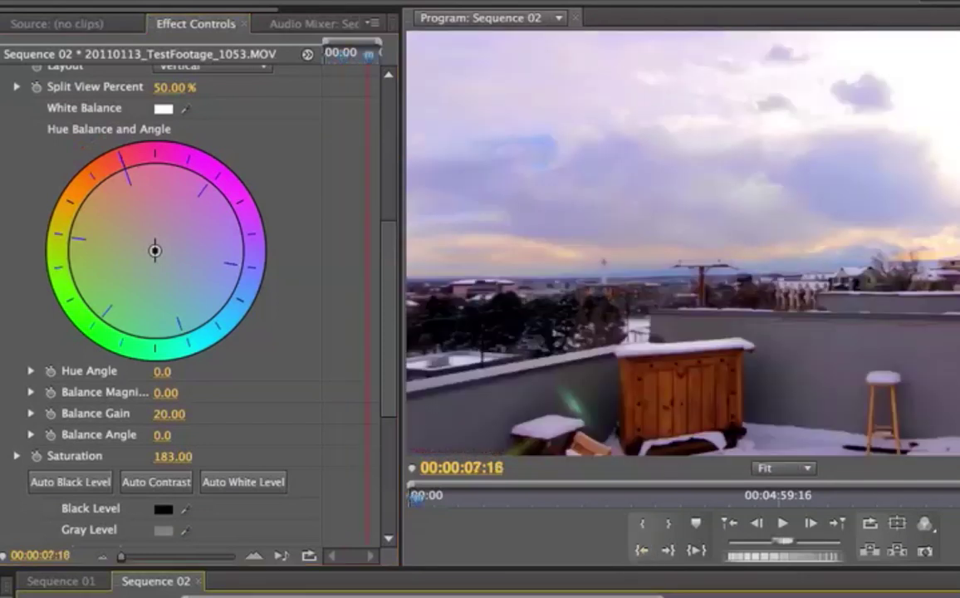
key(Up)
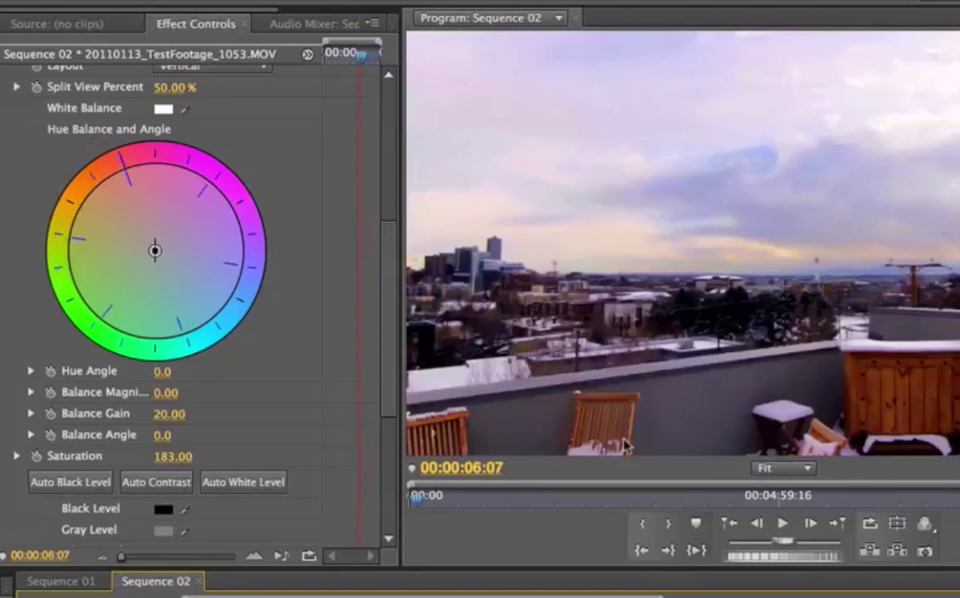
key(Up)
key(Up)
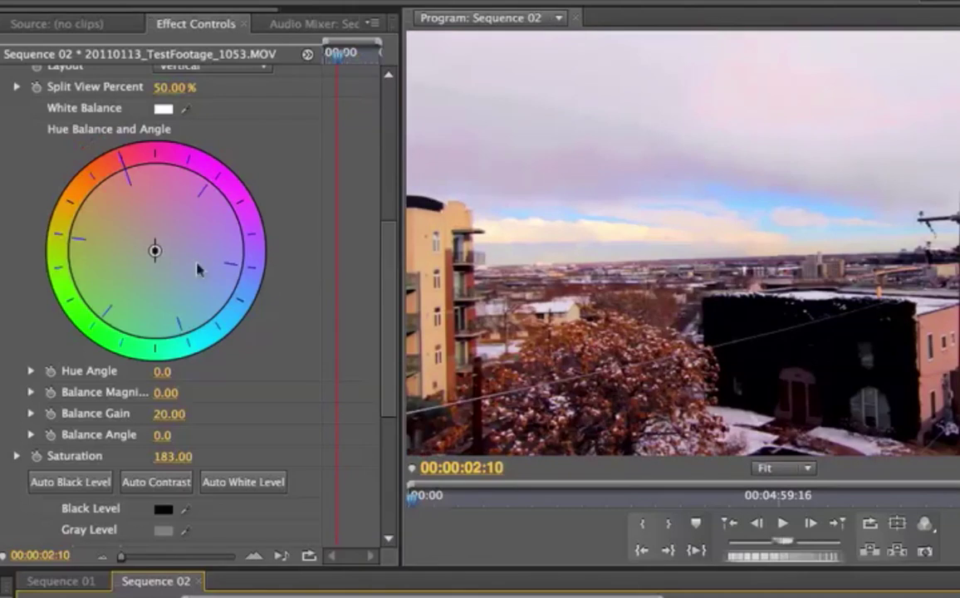
Shift the hue balance slightly toward cyan-blue, with magnitude 13.14 and angle 64.7°, and set the Fast Color Corrector saturation to 100
drag(155, 253, 161, 264)
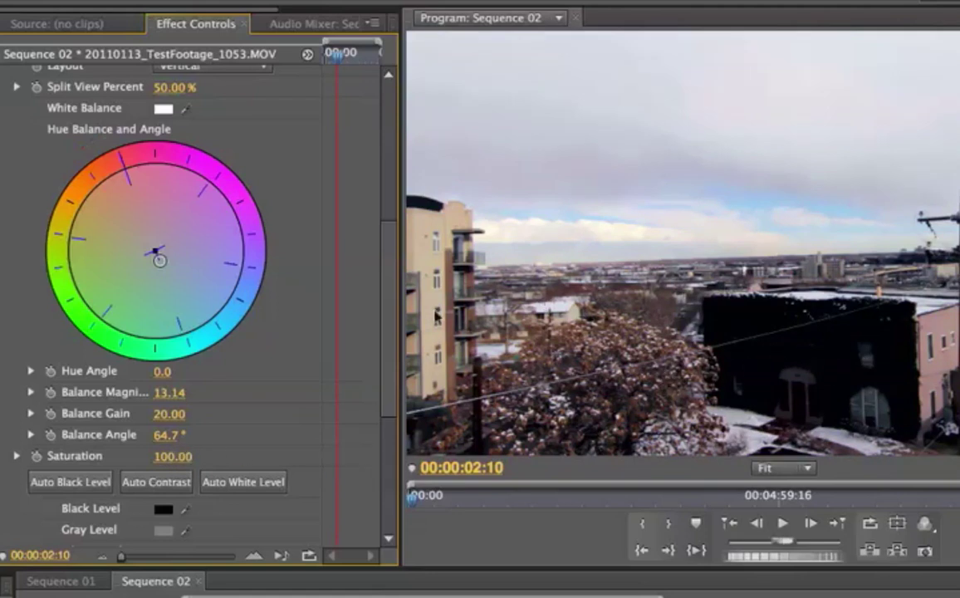
drag(392, 307, 392, 333)
scroll(390, 333, down, 3)
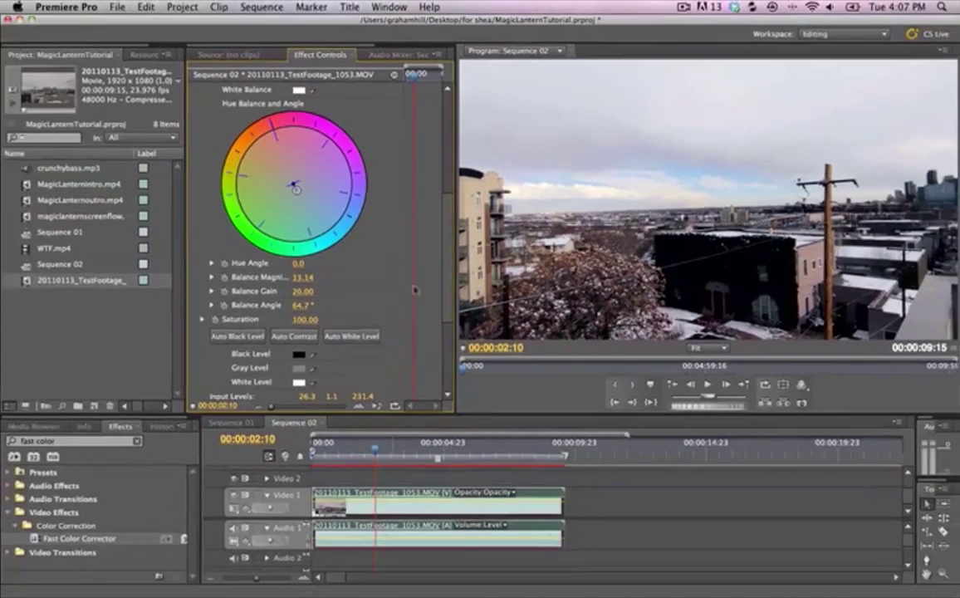
Remove the Fast Color Corrector, RGB Curves and ProcAmp effects from the test footage clip and clear the effects search
scroll(400, 241, up, 7)
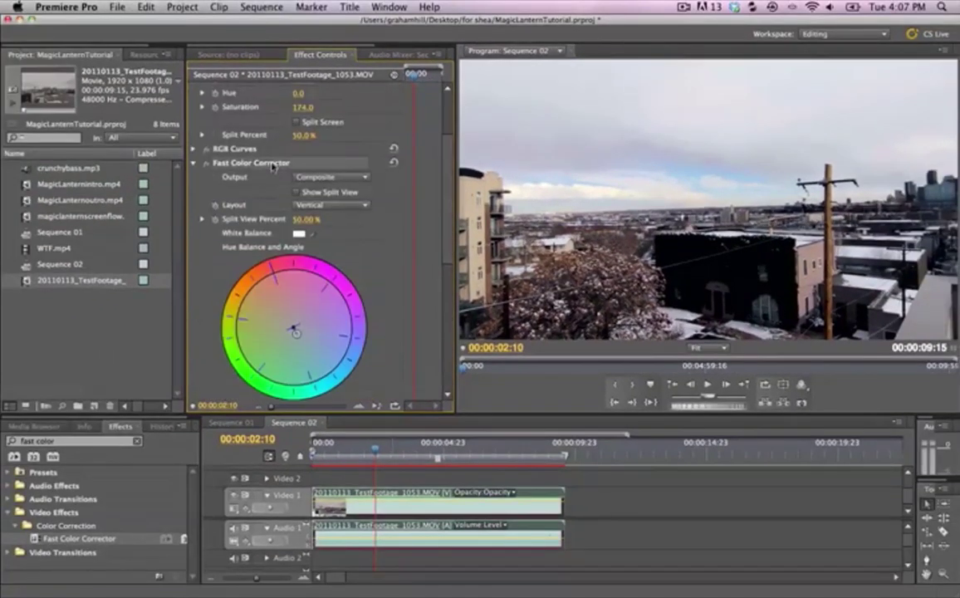
key(Delete)
click(214, 130)
key(Delete)
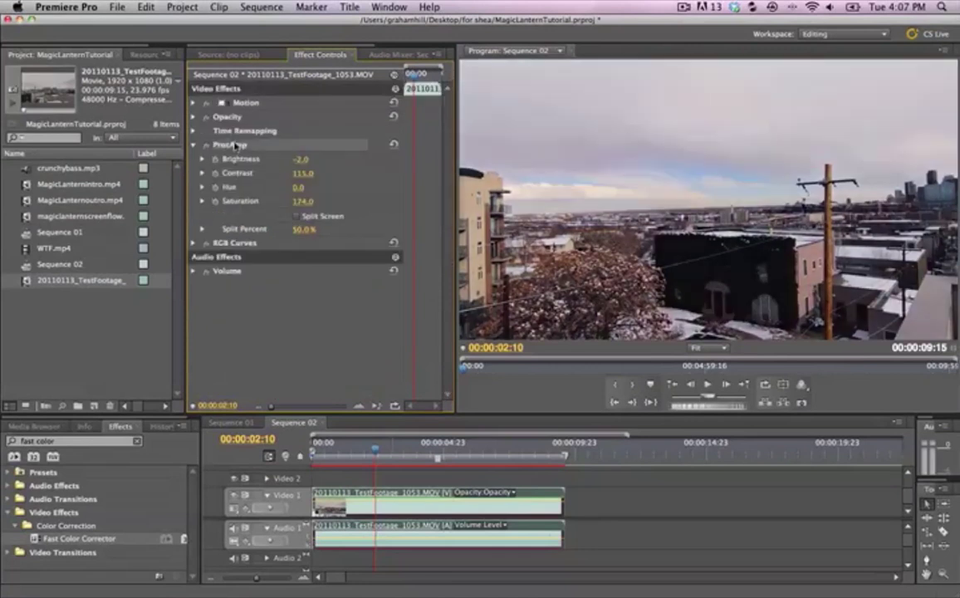
click(237, 145)
key(Delete)
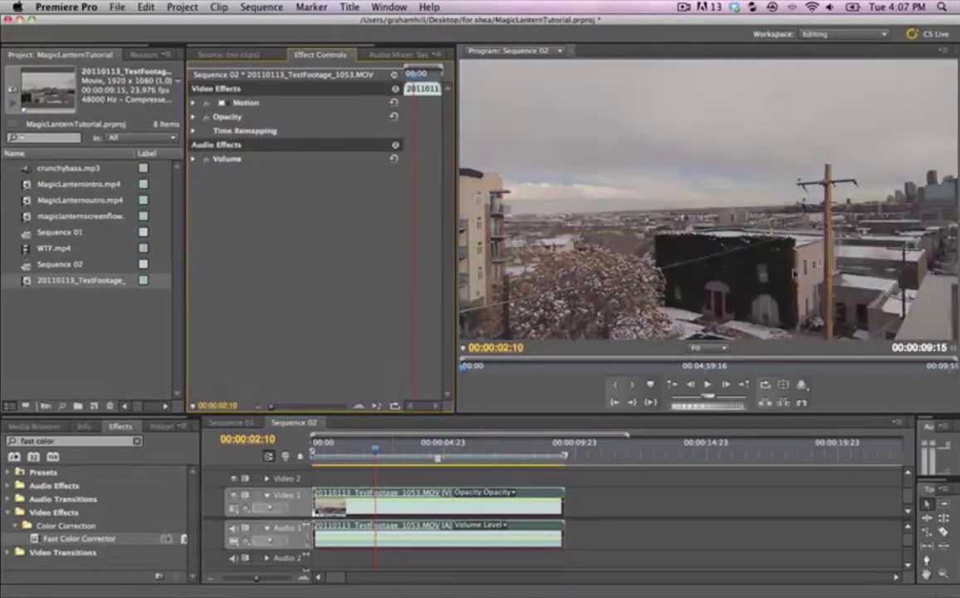
click(137, 443)
text(mag)
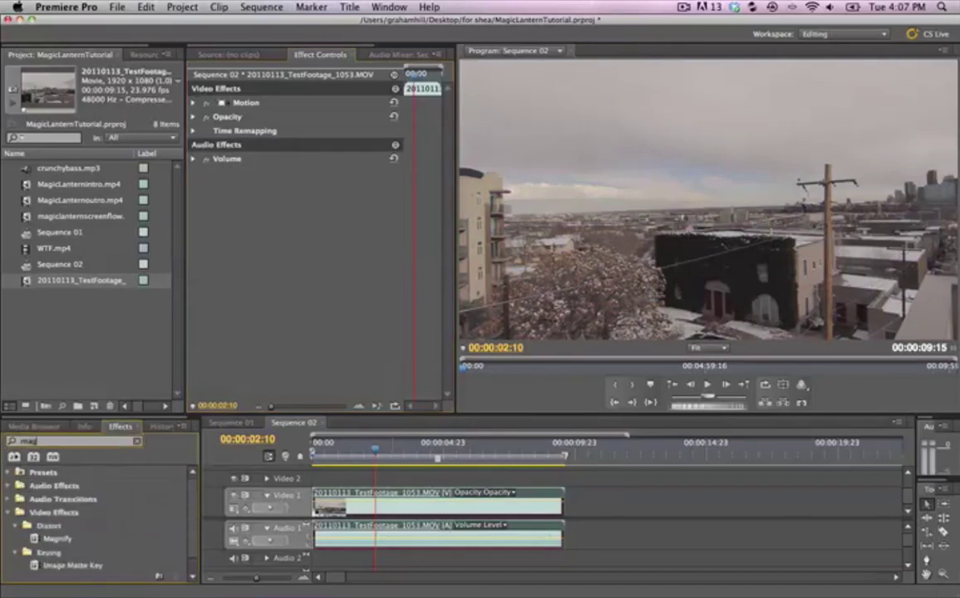
text(ic)
key(BackSpace)
key(BackSpace)
key(BackSpace)
key(BackSpace)
key(BackSpace)
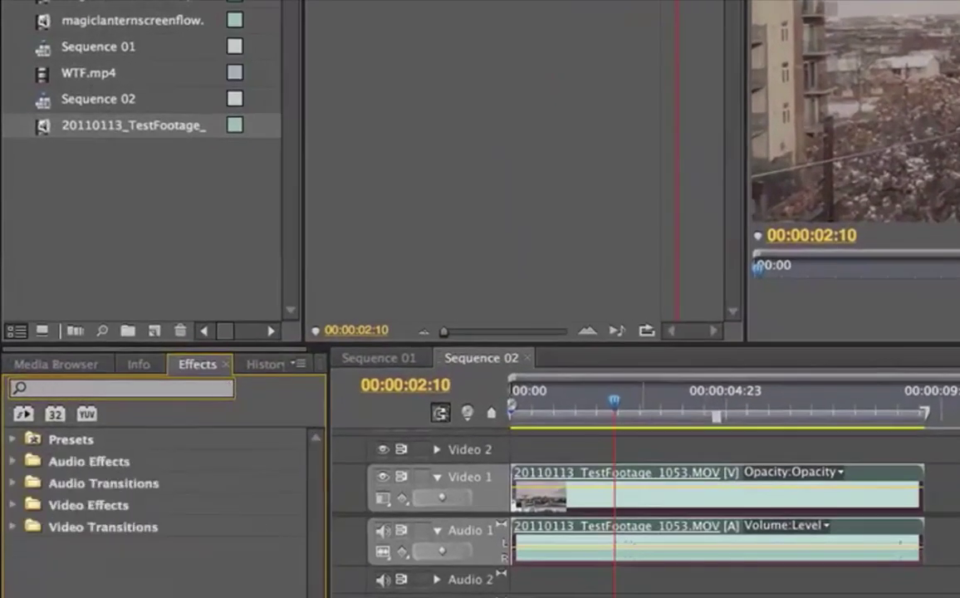
Search the effects for "looks", apply Magic Bullet's Looks effect to the Video 1 clip and open its look editor
text(looks)
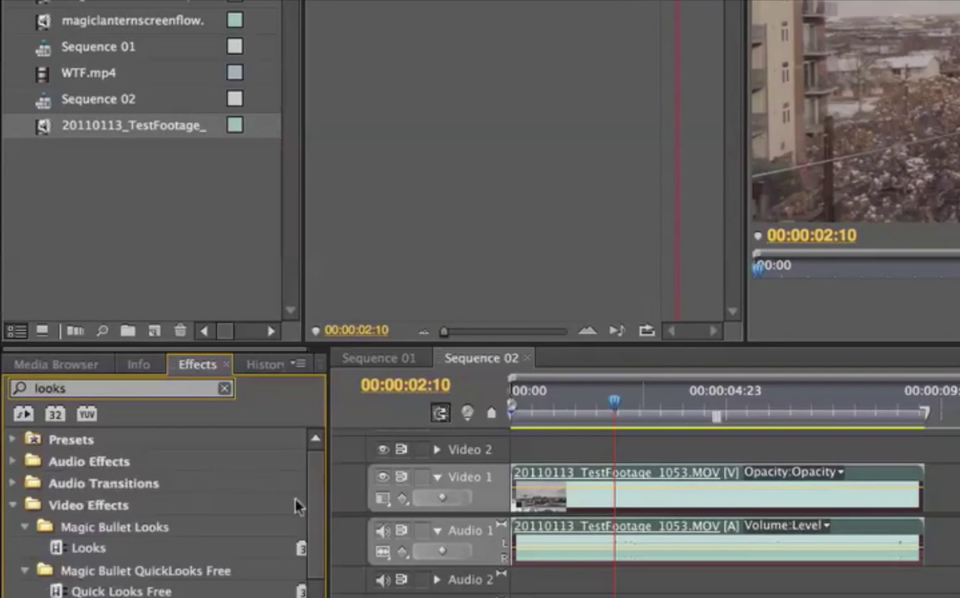
drag(96, 549, 523, 482)
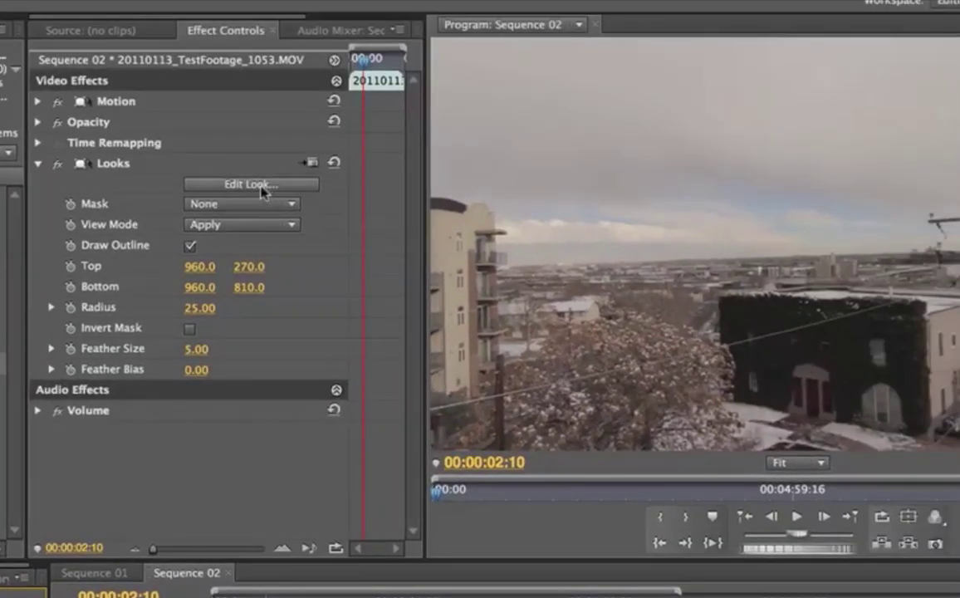
click(262, 188)
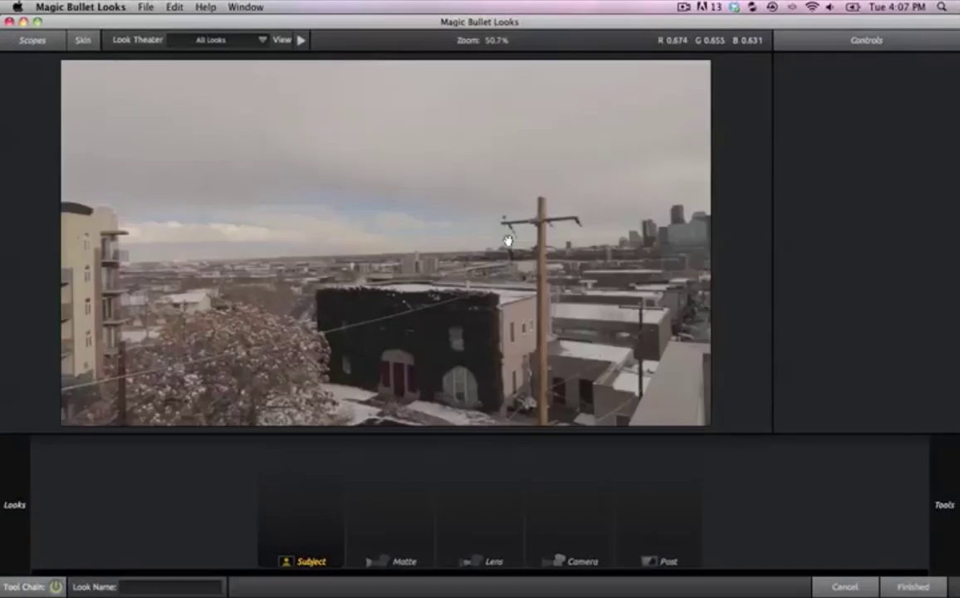
Set the Look Theater category to Classic Popular TV and preview its looks on the footage
click(262, 40)
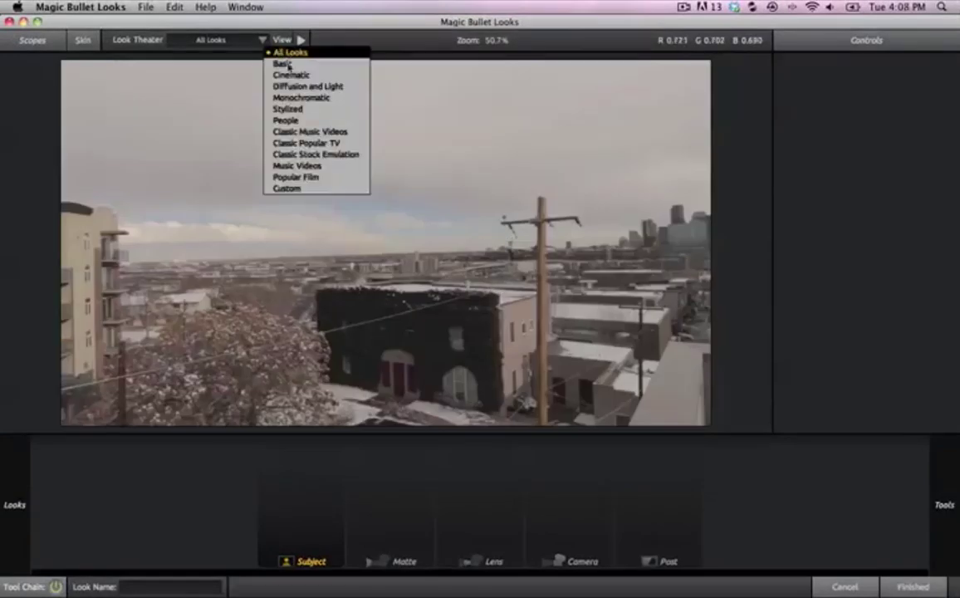
click(304, 144)
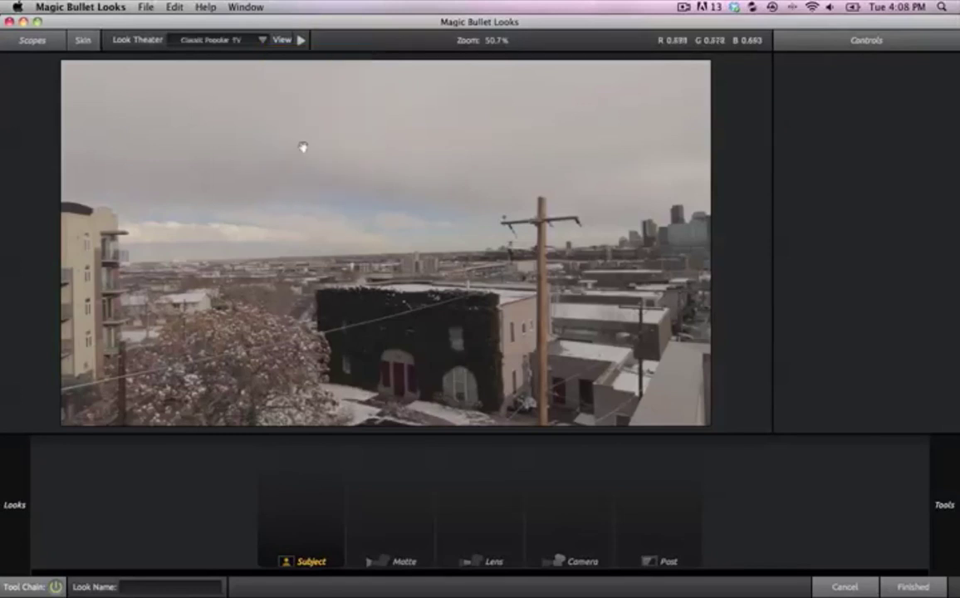
click(300, 40)
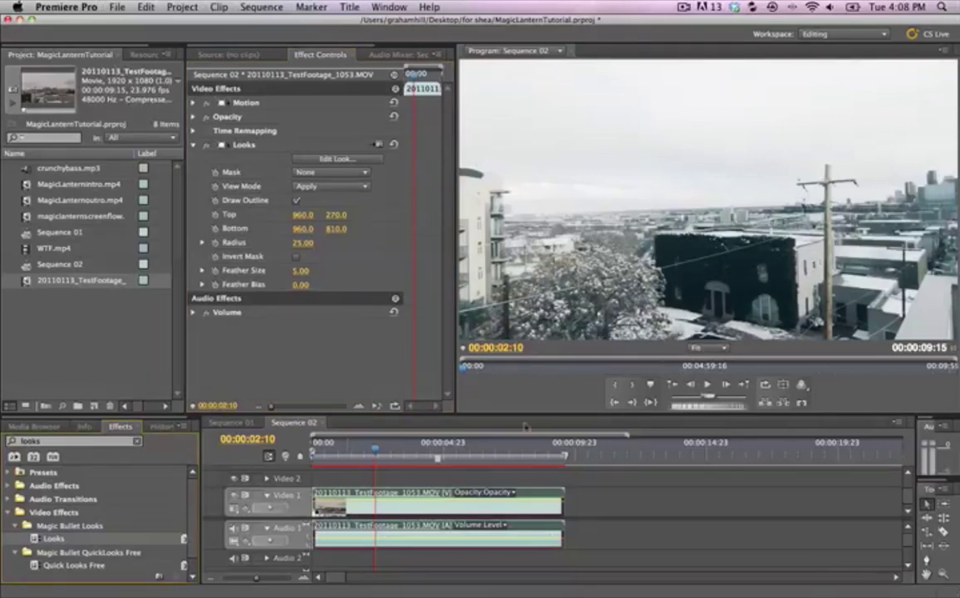
Go to 00:00:04:01 in the sequence, search the effects for "noise" and apply the Noise effect to the Video 1 clip
click(504, 453)
drag(506, 454, 418, 453)
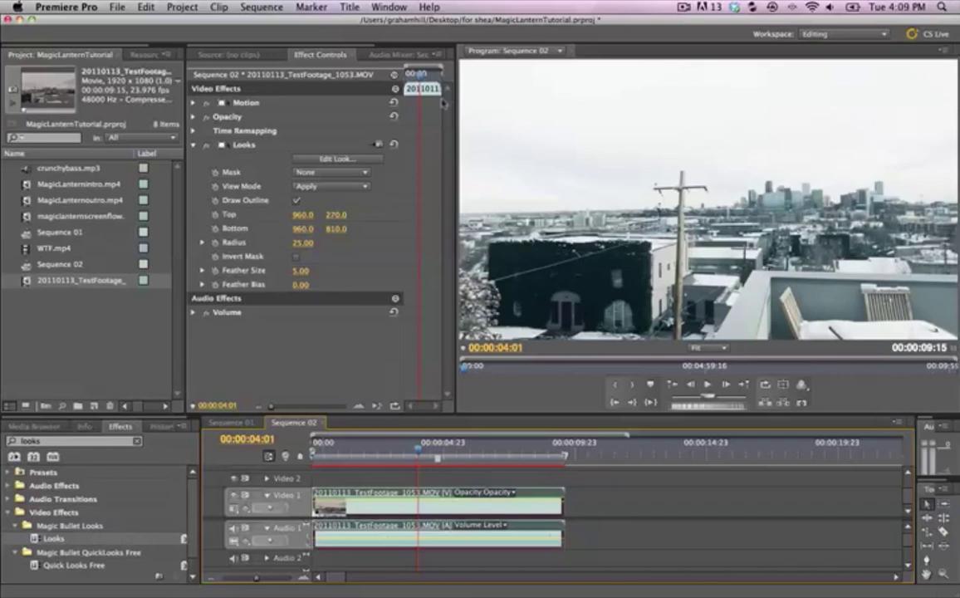
click(137, 441)
click(121, 443)
text(noise)
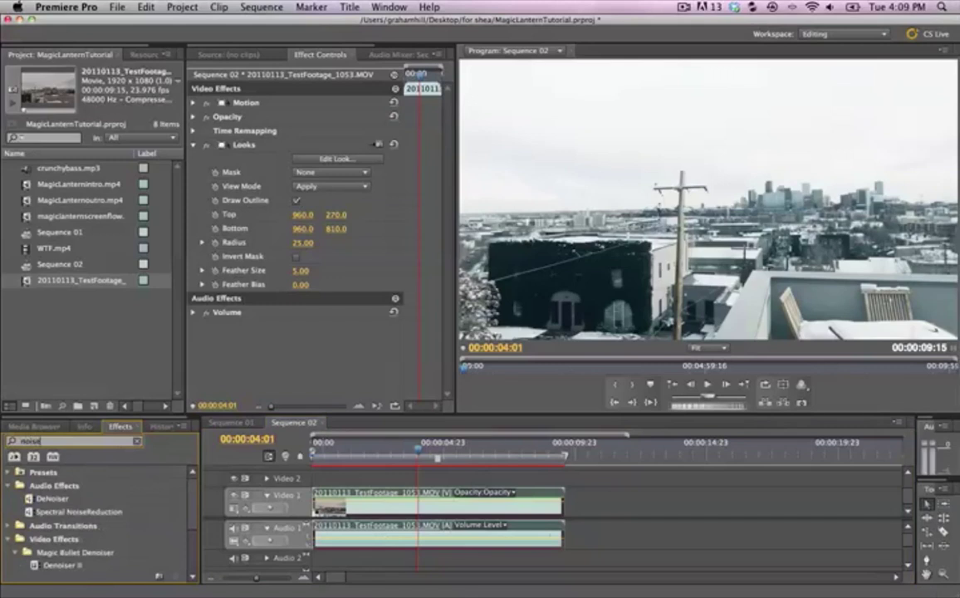
scroll(175, 461, down, 3)
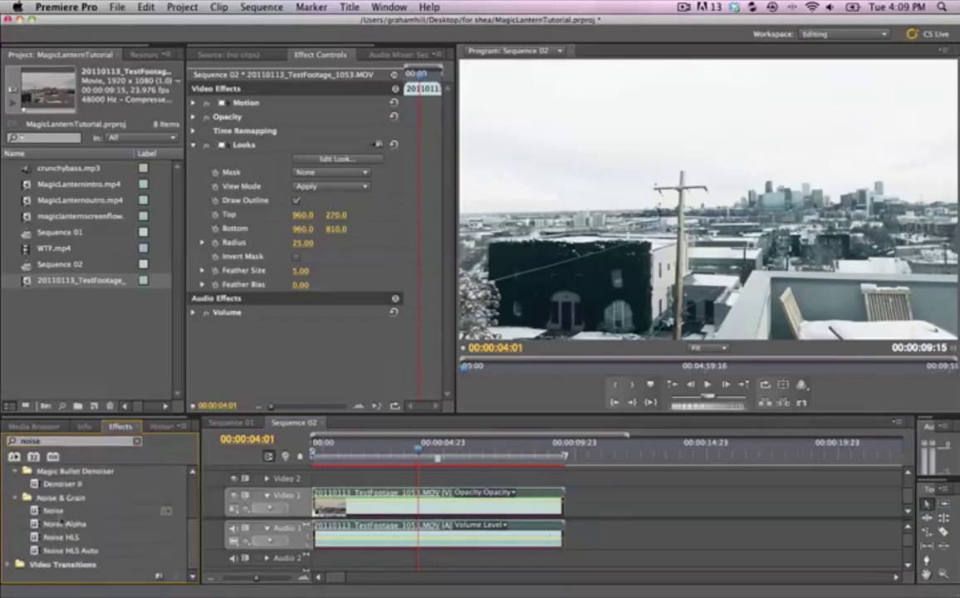
drag(52, 512, 407, 503)
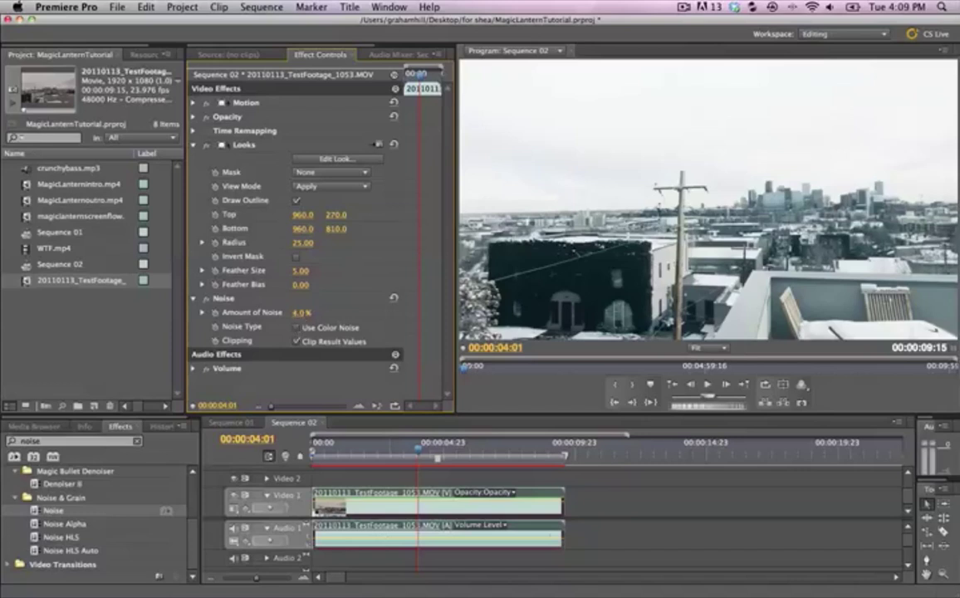
Fine-tune the Noise effect's Amount of Noise within a few percent, checking the grain at 00:00:05:22
drag(302, 313, 307, 312)
drag(420, 453, 469, 452)
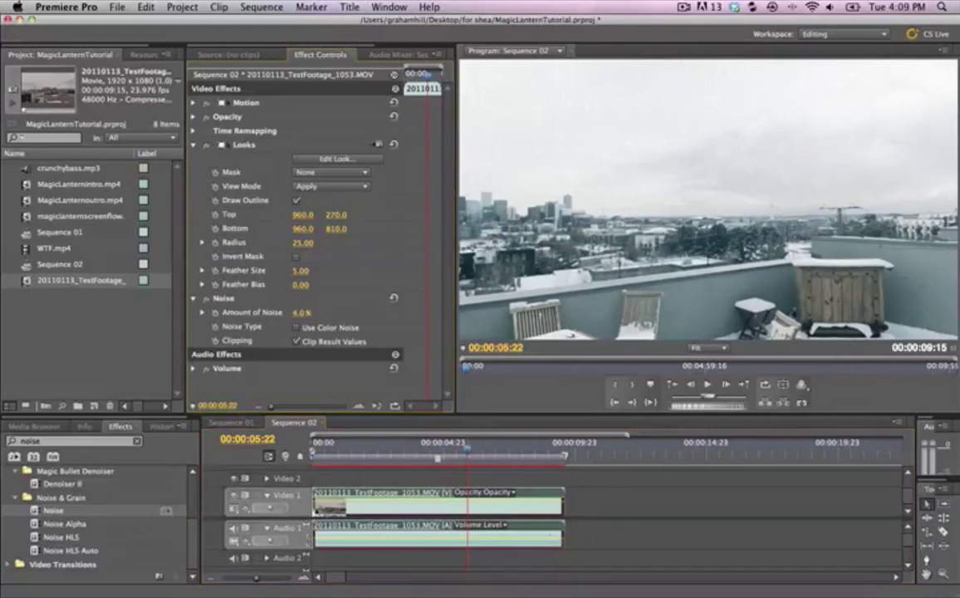
drag(308, 313, 318, 314)
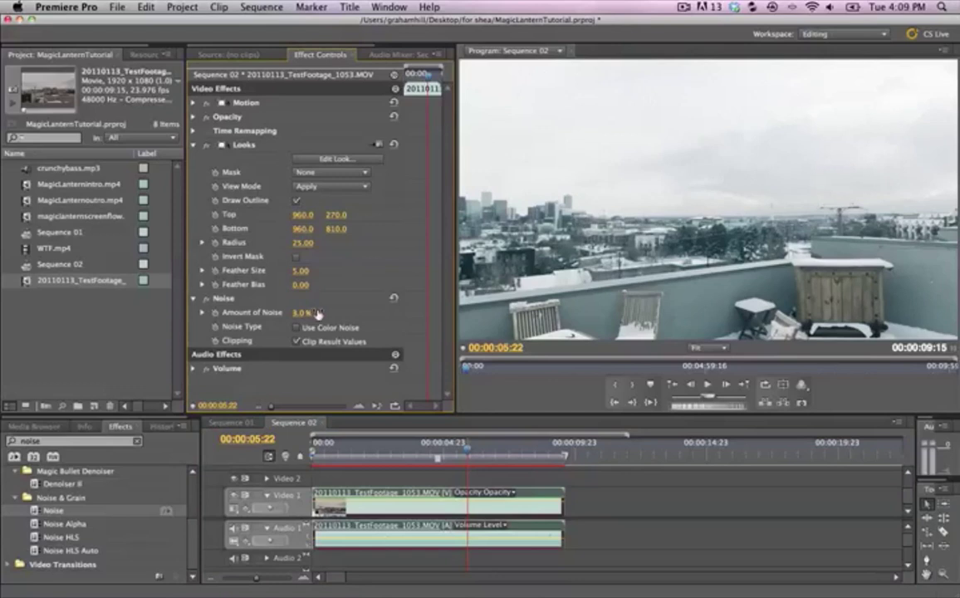